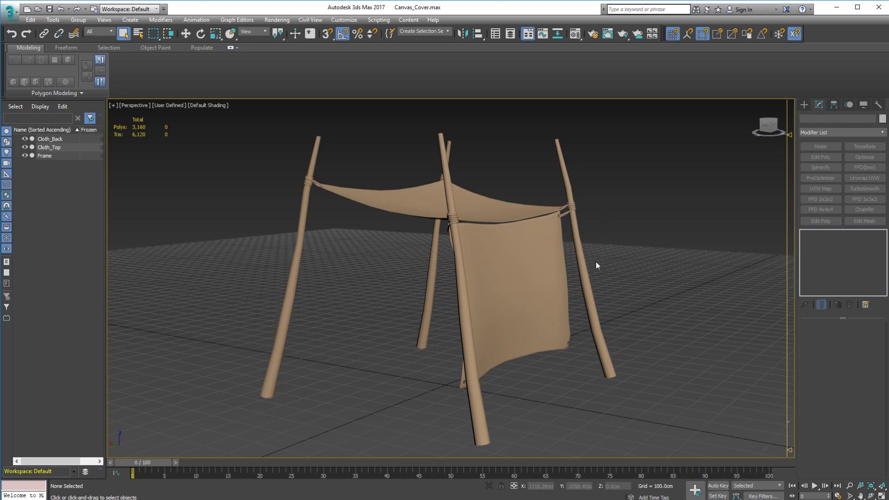
# Select the tent's Cloth_Top, Cloth_Back and Frame pieces in 3ds Max to examine them
pyautogui.keyDown('alt'); pyautogui.moveTo(587, 287); pyautogui.dragTo(514, 280, button='middle'); pyautogui.keyUp('alt')
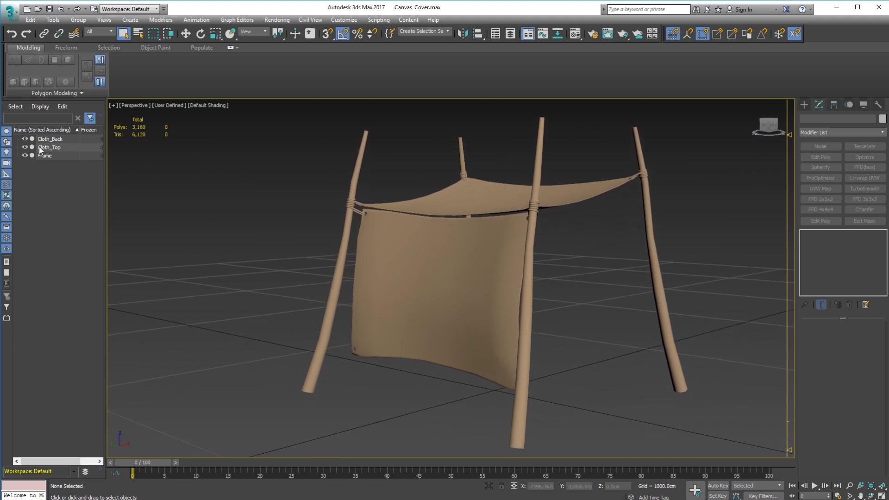
pyautogui.click(447, 196)
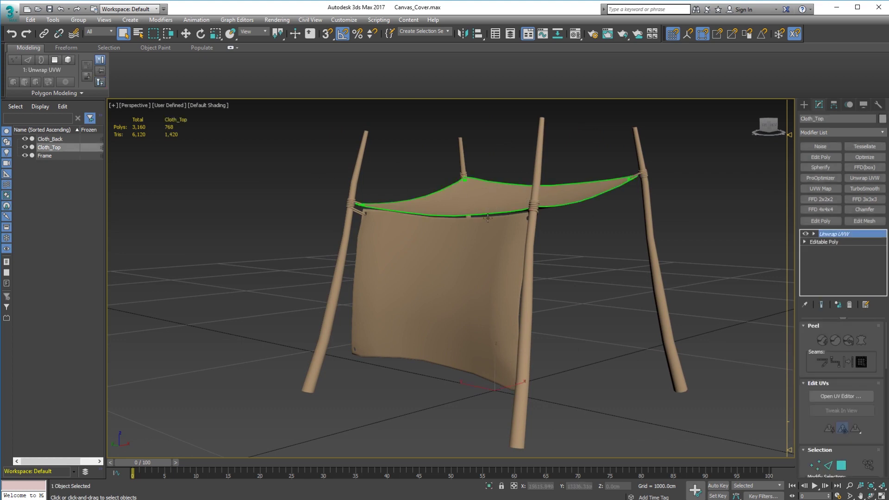
pyautogui.click(463, 276)
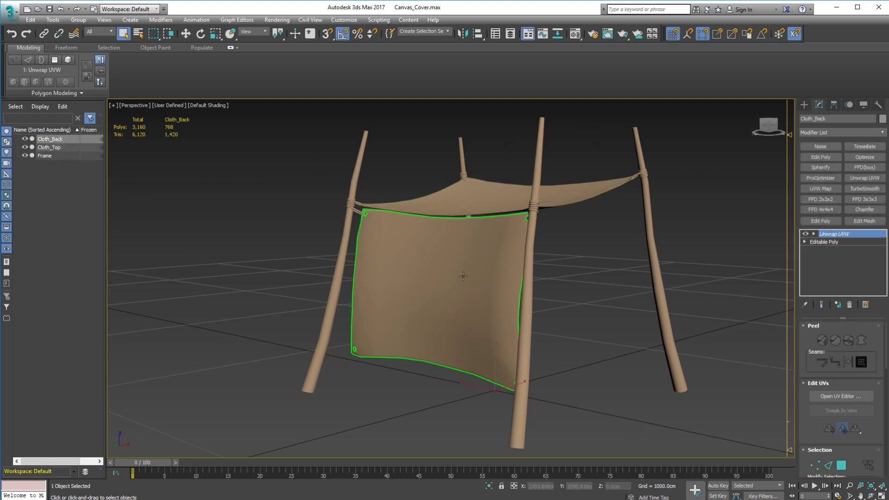
pyautogui.click(518, 328)
# Orbit, pan and zoom around the tent to inspect the canvas cover from several angles
pyautogui.press('alt')
pyautogui.keyDown('alt'); pyautogui.moveTo(335, 303); pyautogui.dragTo(433, 323, button='middle'); pyautogui.keyUp('alt')
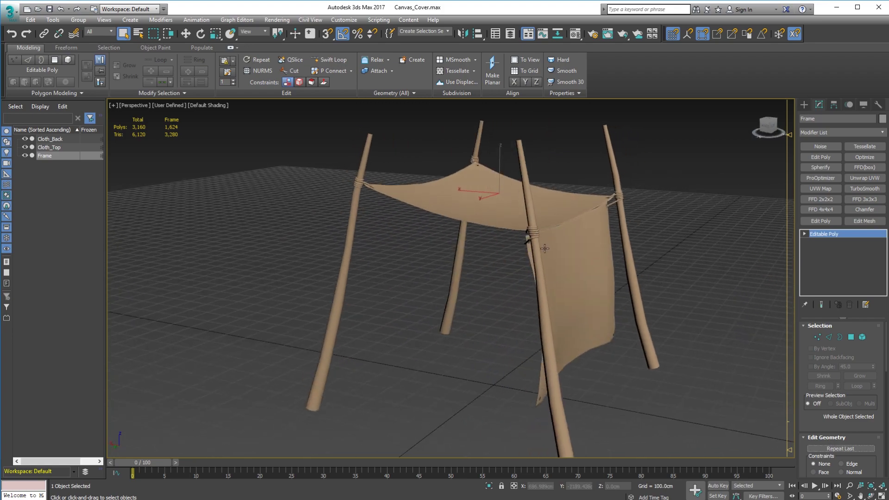
pyautogui.moveTo(545, 249); pyautogui.dragTo(519, 239, button='middle')
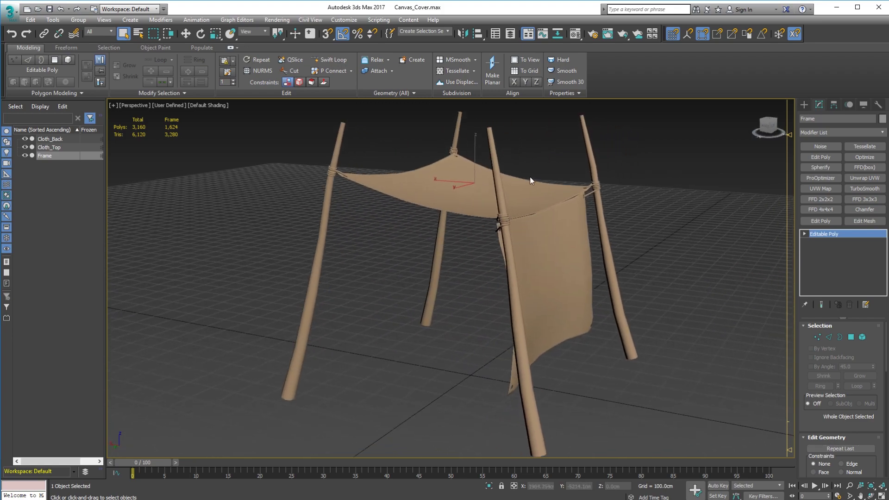
pyautogui.moveTo(486, 194)
pyautogui.keyDown('alt'); pyautogui.mouseDown(button='middle')
pyautogui.moveTo(372, 188)
pyautogui.moveTo(476, 204)
pyautogui.mouseUp(button='middle'); pyautogui.keyUp('alt')
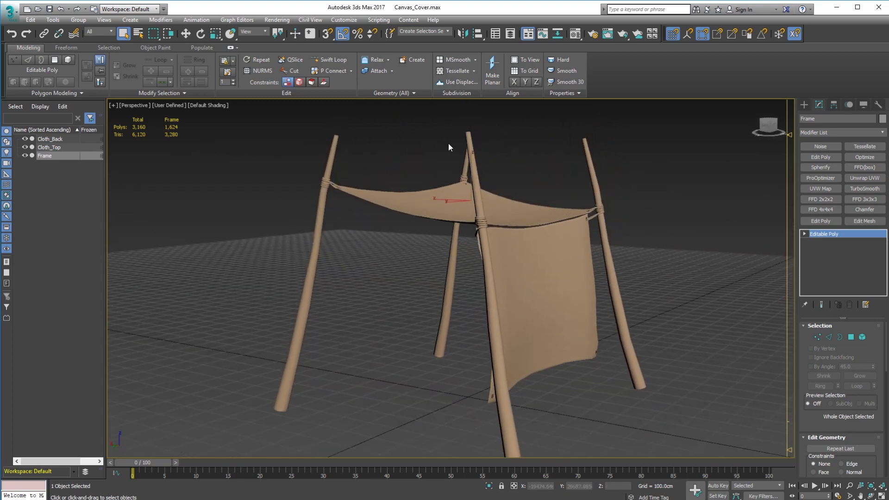
pyautogui.scroll(-4, 479, 197)
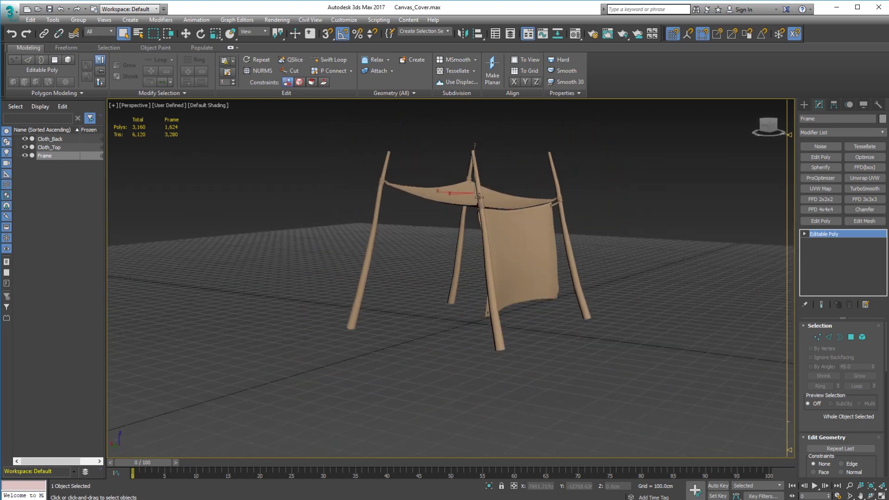
pyautogui.scroll(3, 479, 198)
pyautogui.scroll(2, 487, 218)
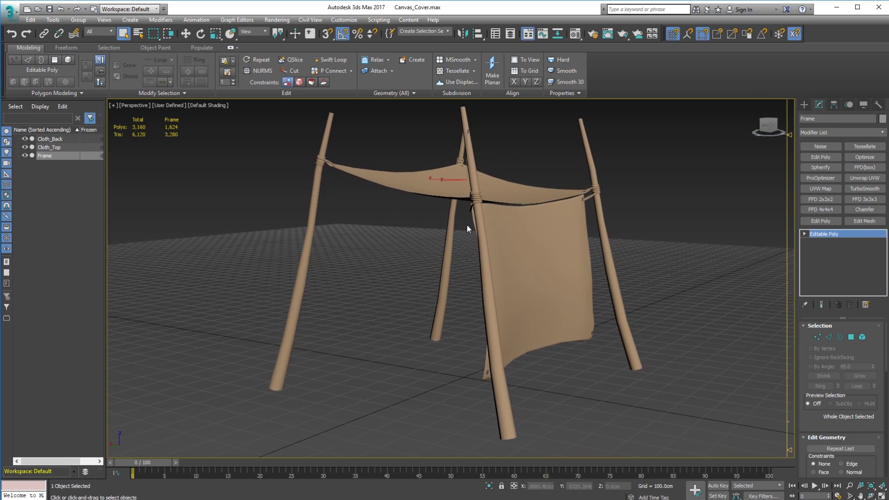
pyautogui.keyDown('alt'); pyautogui.moveTo(465, 256); pyautogui.dragTo(379, 276, button='middle'); pyautogui.keyUp('alt')
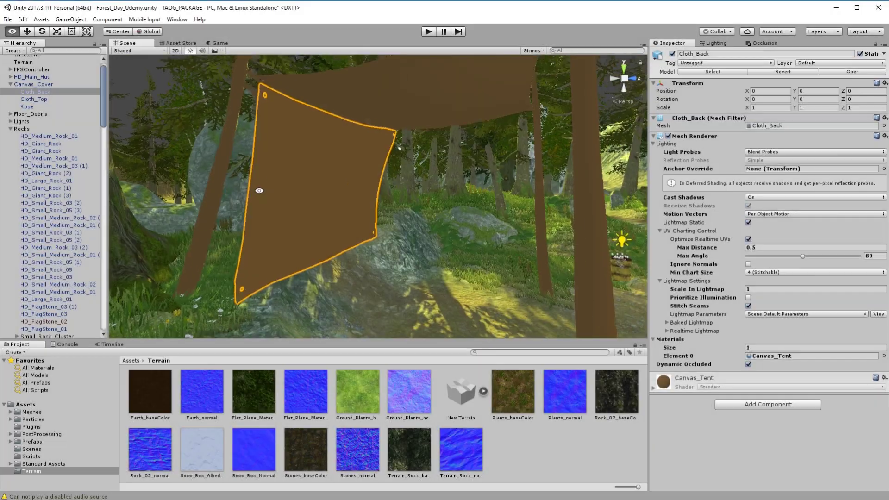
pyautogui.keyDown('alt'); pyautogui.moveTo(258, 189); pyautogui.dragTo(495, 158); pyautogui.keyUp('alt')
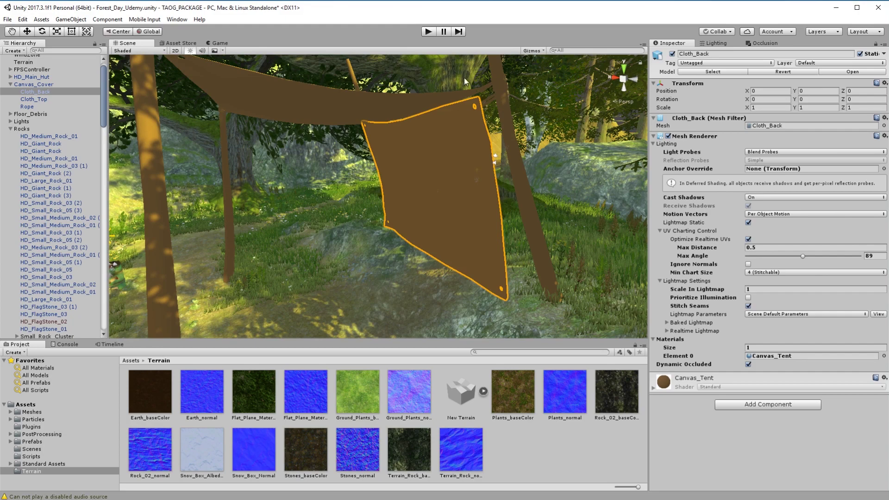
pyautogui.keyDown('alt'); pyautogui.moveTo(340, 252); pyautogui.dragTo(755, 223); pyautogui.keyUp('alt')
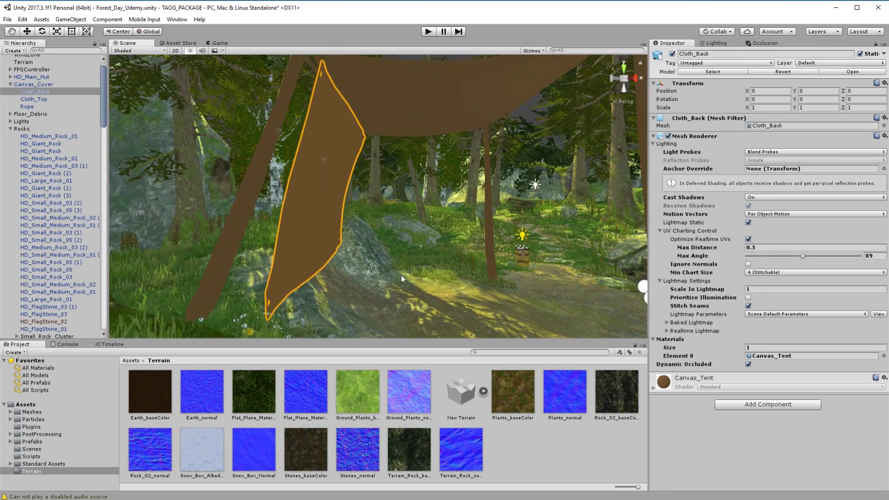
pyautogui.keyDown('alt'); pyautogui.moveTo(401, 275); pyautogui.dragTo(377, 267); pyautogui.keyUp('alt')
pyautogui.keyDown('alt'); pyautogui.moveTo(403, 233); pyautogui.dragTo(307, 164); pyautogui.keyUp('alt')
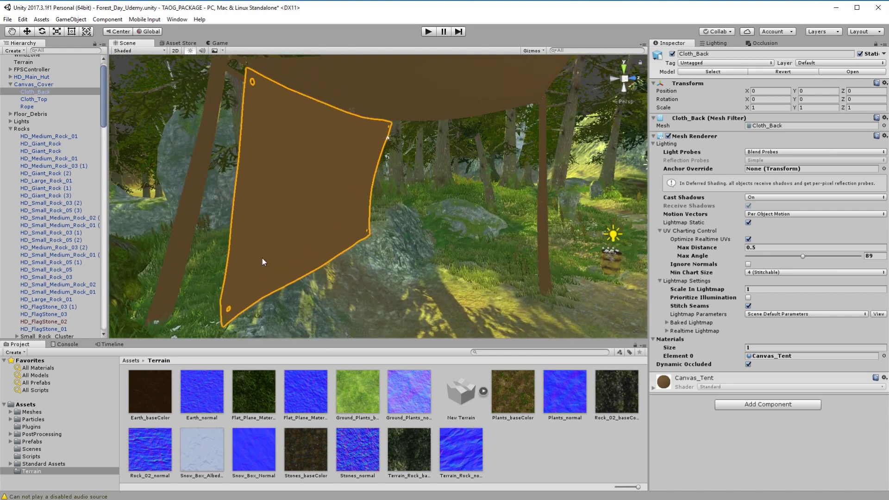
pyautogui.click(491, 294)
pyautogui.click(31, 96)
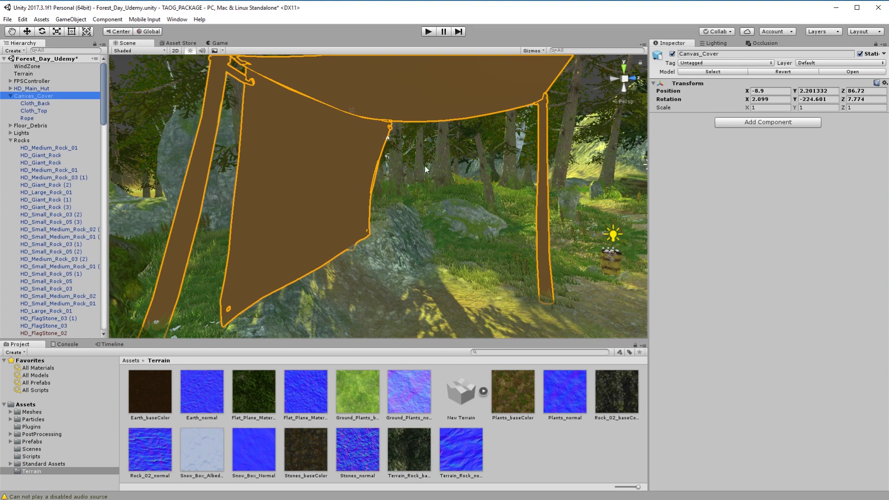
pyautogui.click(31, 105)
pyautogui.click(29, 112)
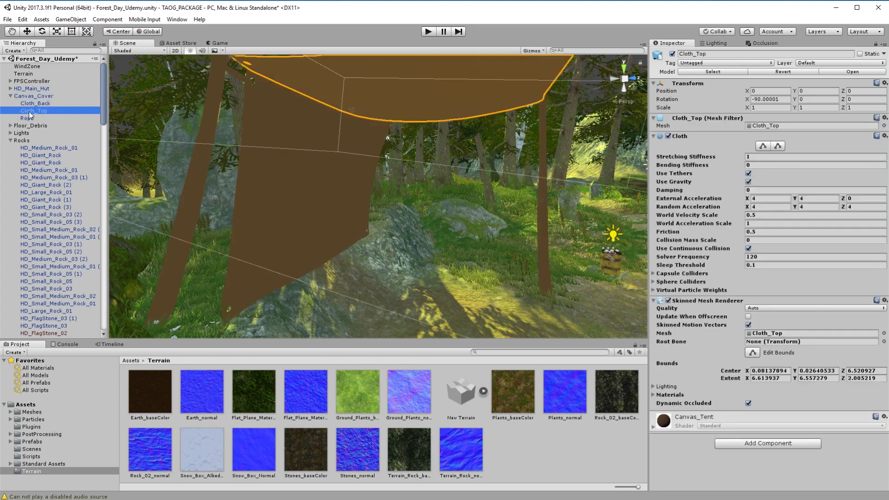
pyautogui.click(29, 118)
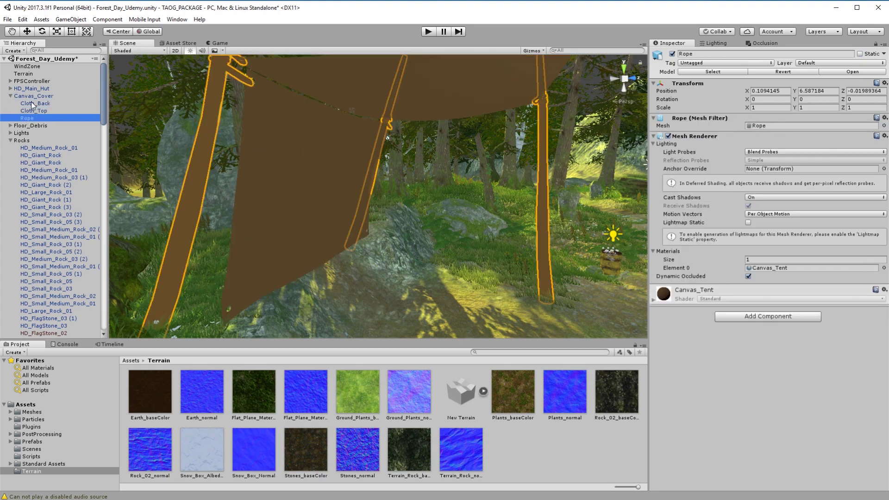
pyautogui.click(31, 104)
pyautogui.click(34, 109)
pyautogui.click(31, 118)
pyautogui.click(38, 104)
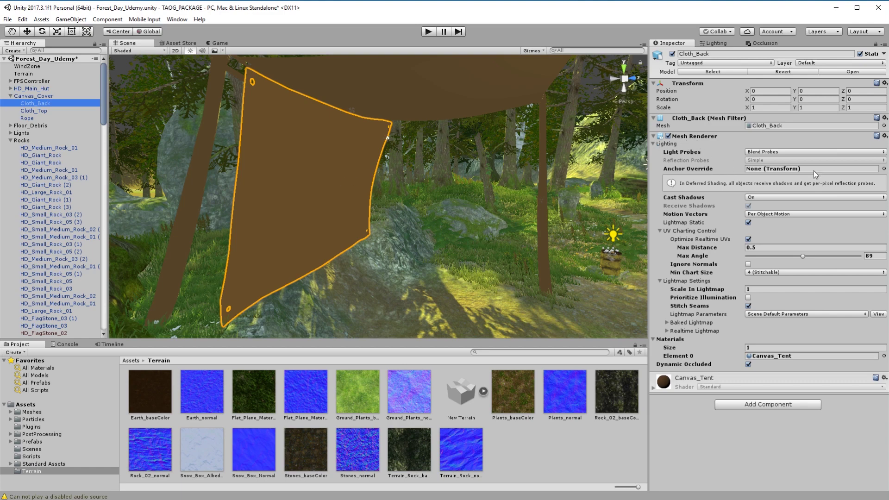
# Give Cloth_Back a Skinned Mesh Renderer and remove its old Mesh Renderer
pyautogui.click(766, 404)
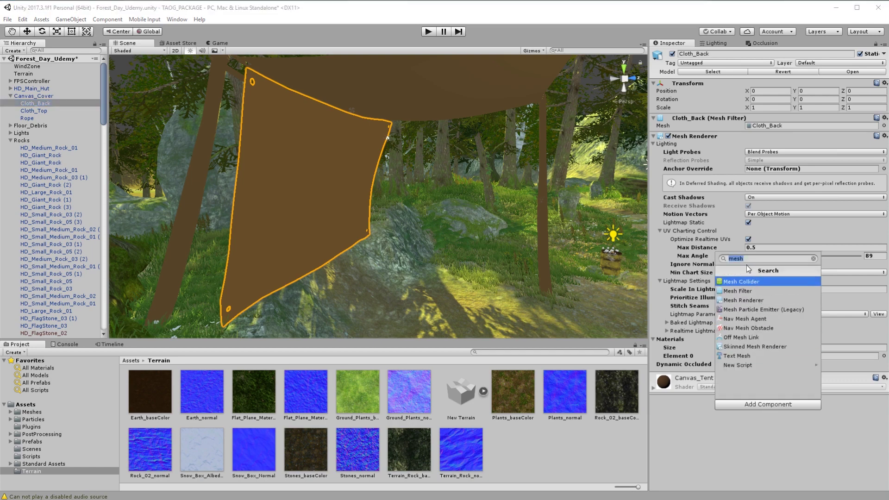
pyautogui.write('skinned')
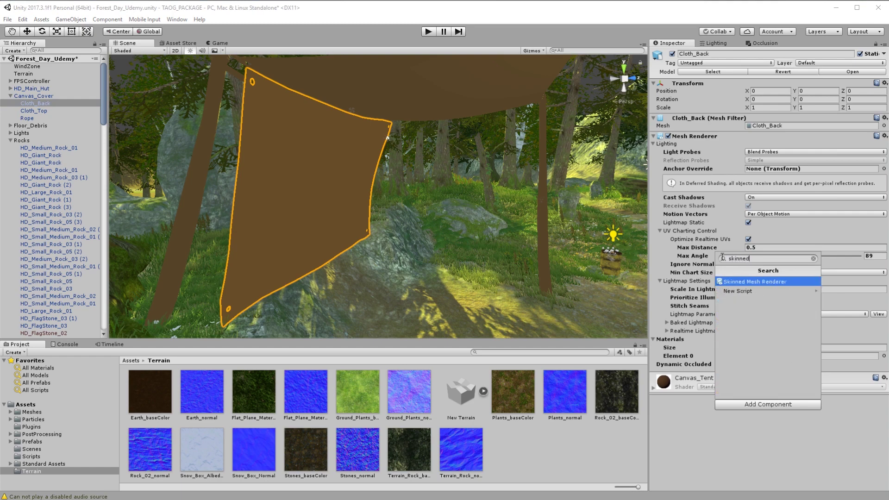
pyautogui.click(745, 281)
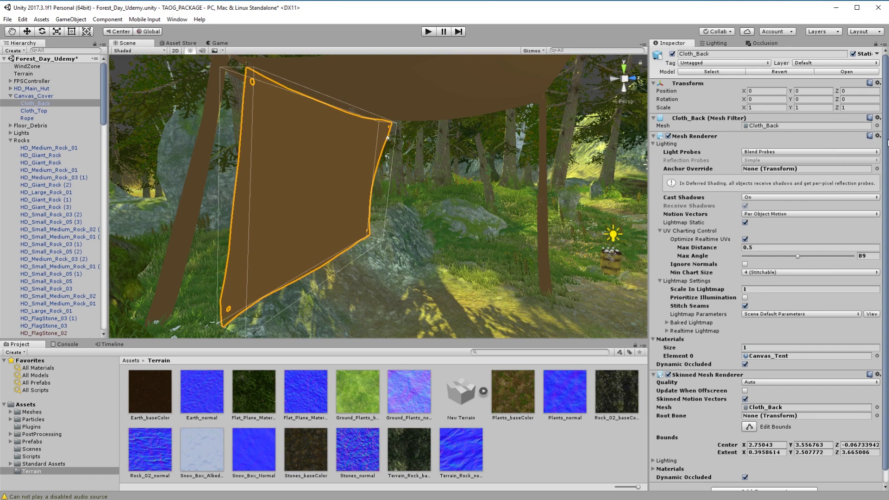
pyautogui.click(877, 136)
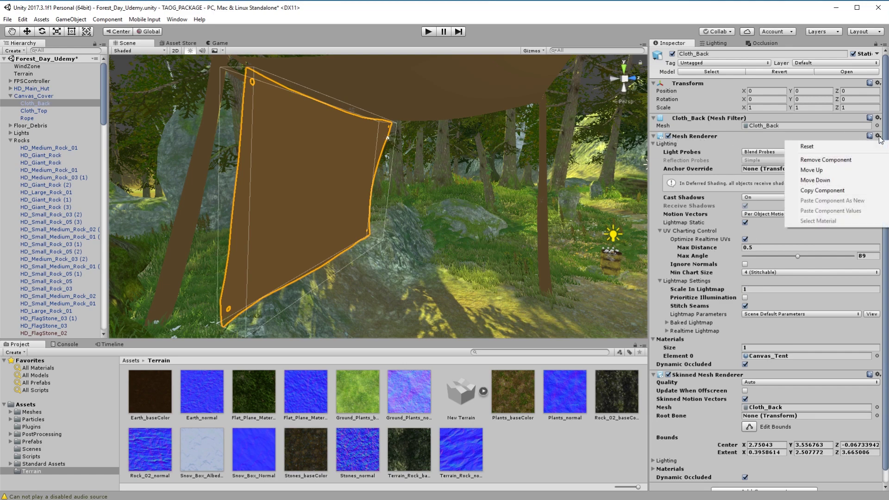
pyautogui.click(840, 162)
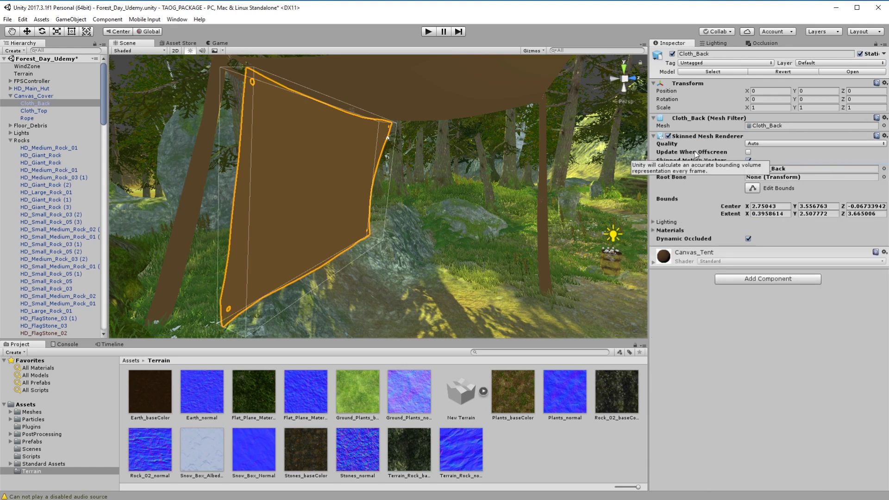
# Add a Cloth component to Cloth_Back and turn the view to face it
pyautogui.click(767, 279)
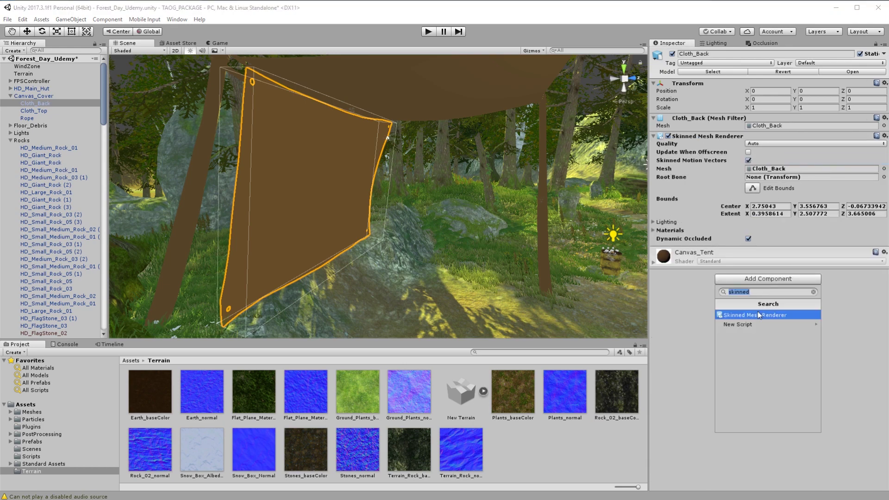
pyautogui.write('cloth')
pyautogui.click(738, 314)
pyautogui.keyDown('alt'); pyautogui.moveTo(542, 197); pyautogui.dragTo(640, 184); pyautogui.keyUp('alt')
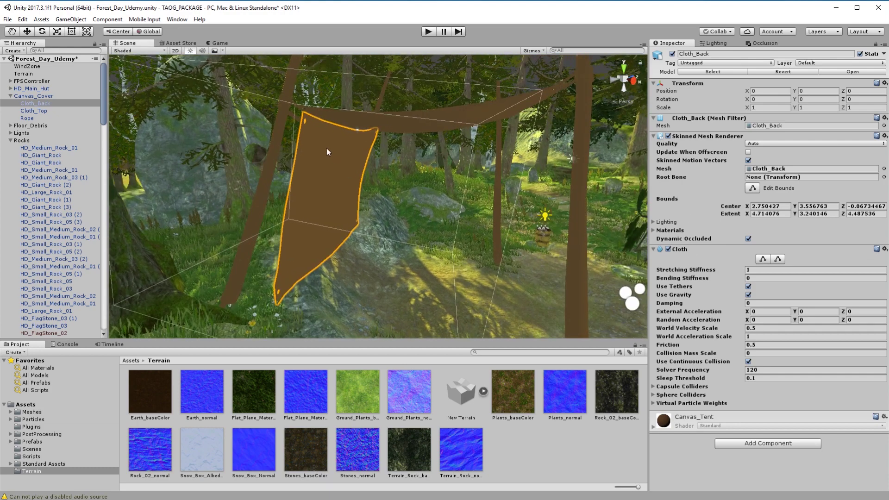
pyautogui.keyDown('alt'); pyautogui.moveTo(376, 202); pyautogui.dragTo(459, 216); pyautogui.keyUp('alt')
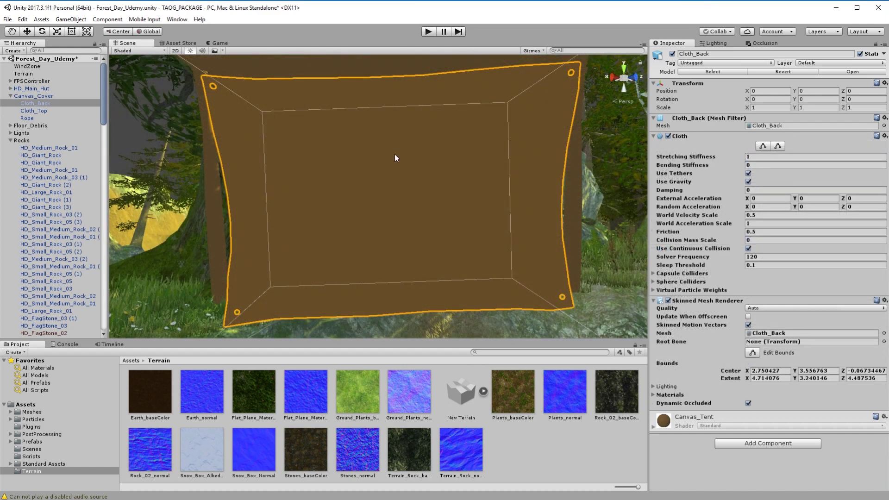
# Enter constraint editing and paint Max Distance 0 on the top-left and top-right corner vertices
pyautogui.click(763, 147)
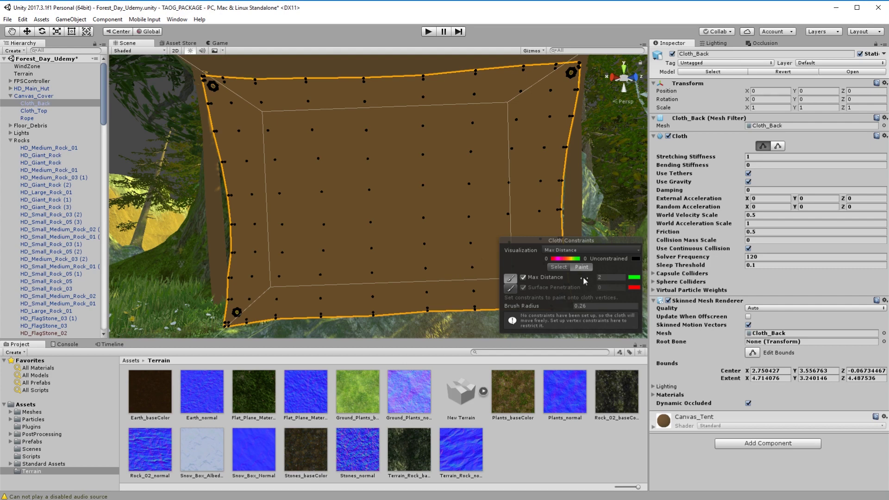
pyautogui.click(213, 97)
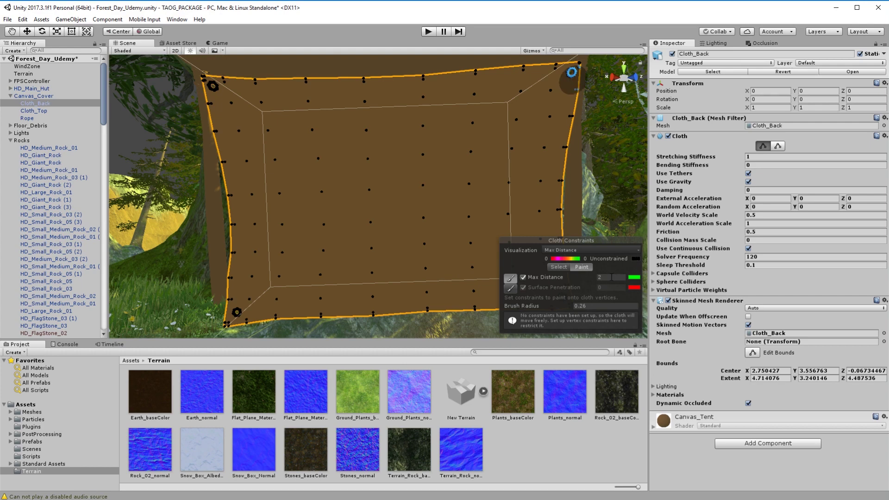
pyautogui.click(580, 280)
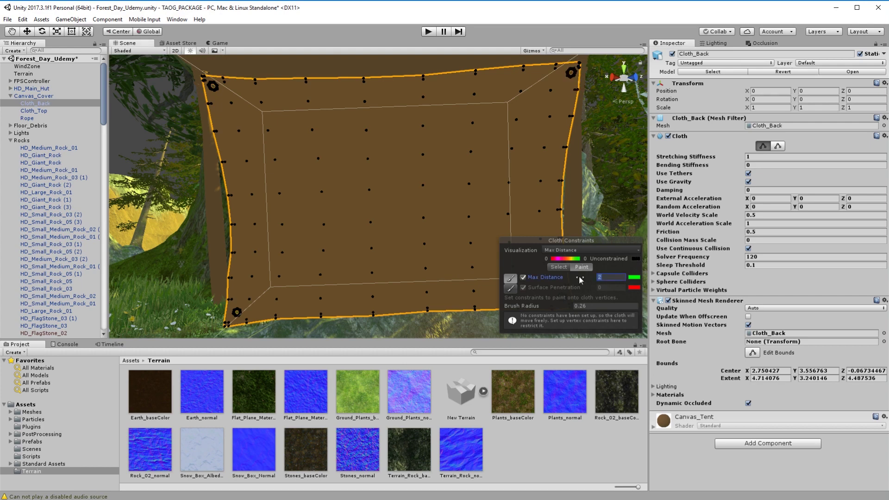
pyautogui.write('0')
pyautogui.moveTo(209, 105)
pyautogui.mouseDown()
pyautogui.moveTo(205, 87)
pyautogui.moveTo(257, 80)
pyautogui.moveTo(432, 80)
pyautogui.mouseUp()
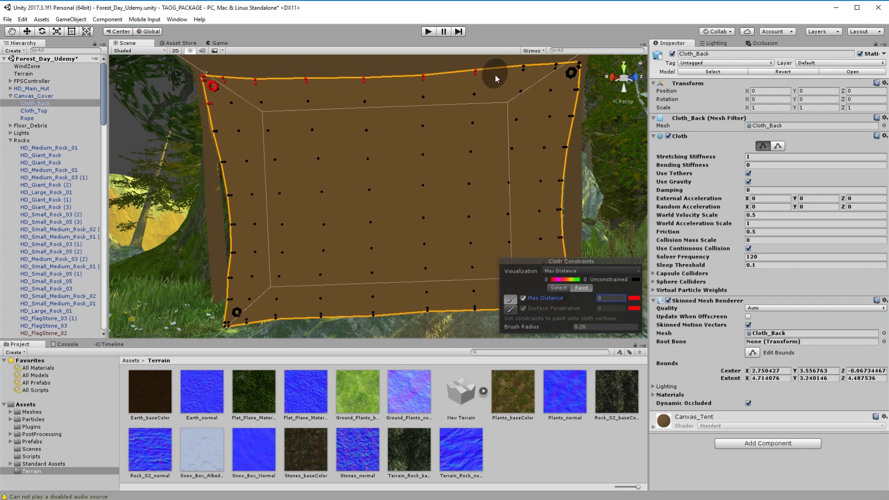
pyautogui.moveTo(556, 74)
pyautogui.mouseDown()
pyautogui.moveTo(584, 93)
pyautogui.moveTo(580, 81)
pyautogui.moveTo(579, 94)
pyautogui.mouseUp()
# Orbit above the cloth and pin two more top-edge vertices with Max Distance 0
pyautogui.keyDown('alt'); pyautogui.moveTo(272, 234); pyautogui.dragTo(486, 241); pyautogui.keyUp('alt')
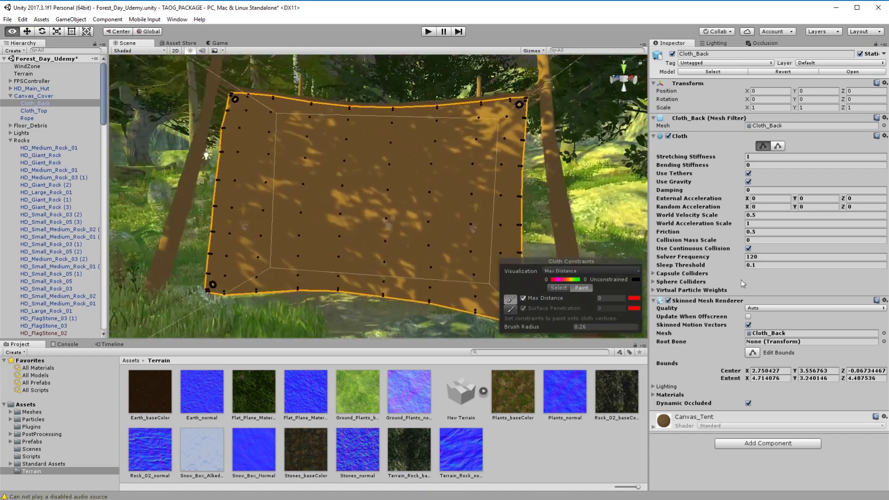
pyautogui.moveTo(203, 99)
pyautogui.keyDown('alt'); pyautogui.mouseDown()
pyautogui.moveTo(193, 138)
pyautogui.moveTo(221, 112)
pyautogui.moveTo(446, 133)
pyautogui.moveTo(568, 130)
pyautogui.moveTo(595, 157)
pyautogui.mouseUp(); pyautogui.keyUp('alt')
pyautogui.click(270, 113)
pyautogui.click(587, 158)
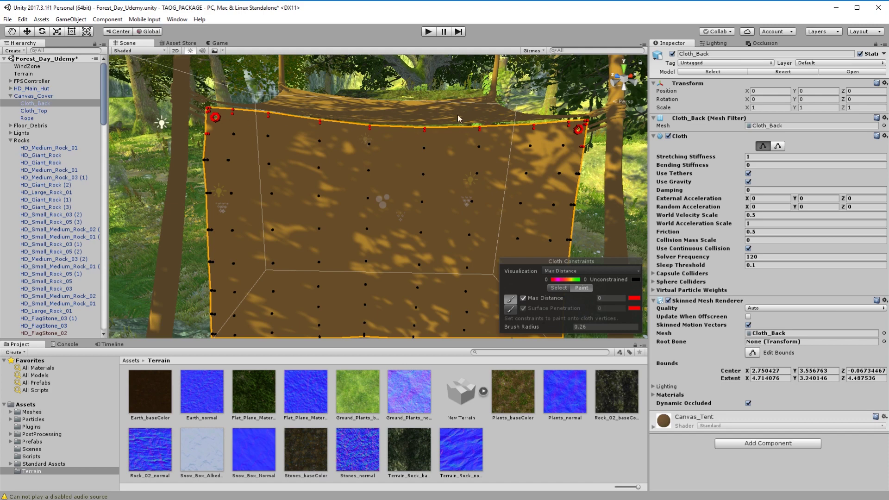
pyautogui.moveTo(460, 210); pyautogui.dragTo(442, 188, button='middle')
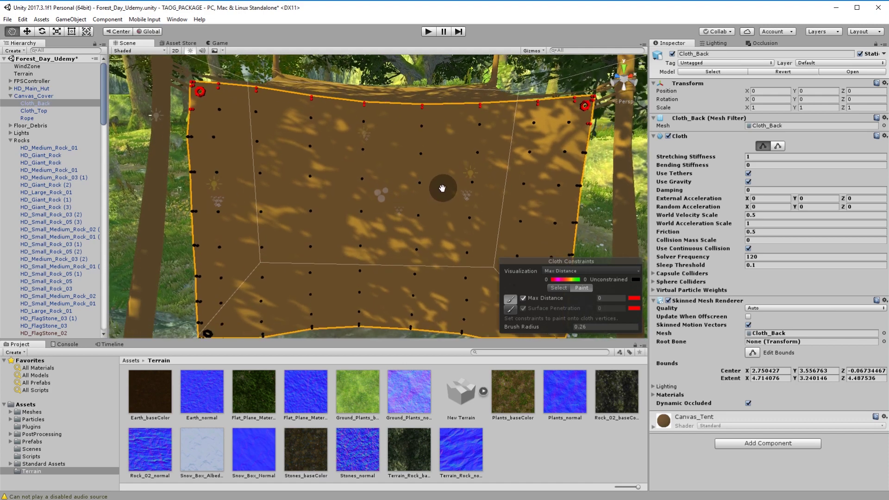
pyautogui.scroll(-2, 233, 132)
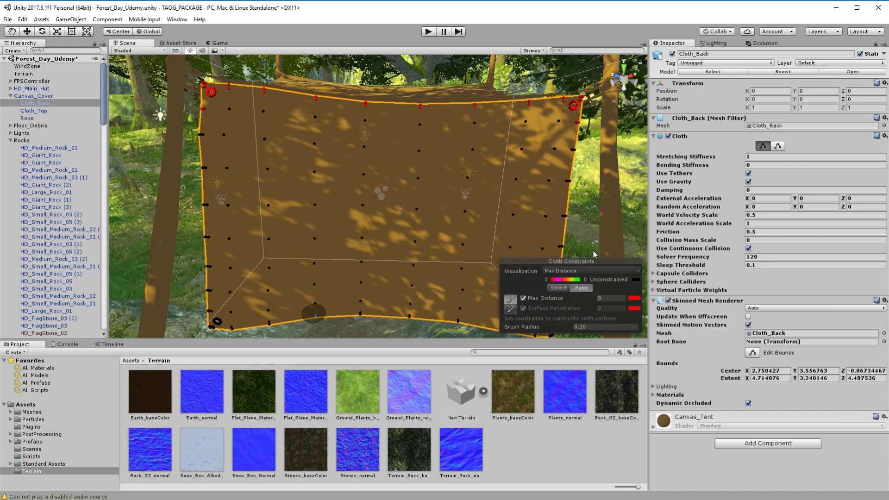
pyautogui.click(574, 299)
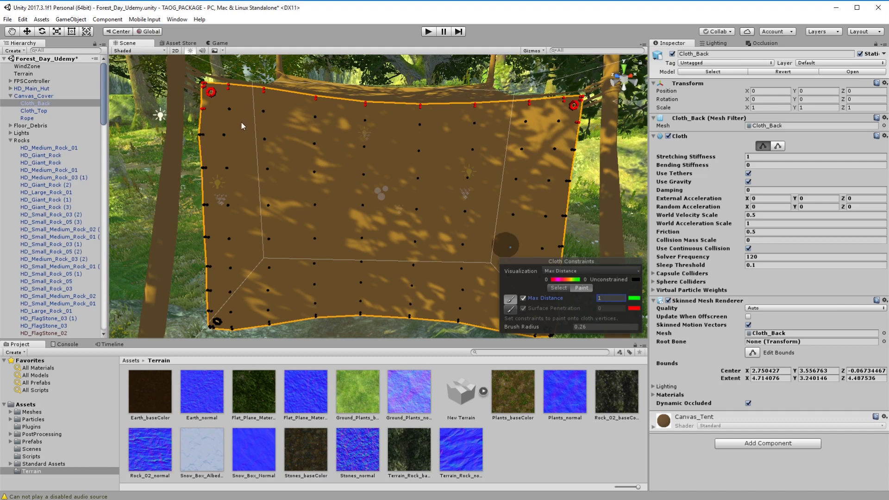
# Paint the upper vertex rows below the pinned edge with Max Distance 1, across the full width
pyautogui.moveTo(232, 112)
pyautogui.mouseDown()
pyautogui.moveTo(207, 142)
pyautogui.moveTo(202, 167)
pyautogui.moveTo(576, 184)
pyautogui.moveTo(573, 154)
pyautogui.moveTo(552, 149)
pyautogui.moveTo(554, 131)
pyautogui.moveTo(453, 125)
pyautogui.mouseUp()
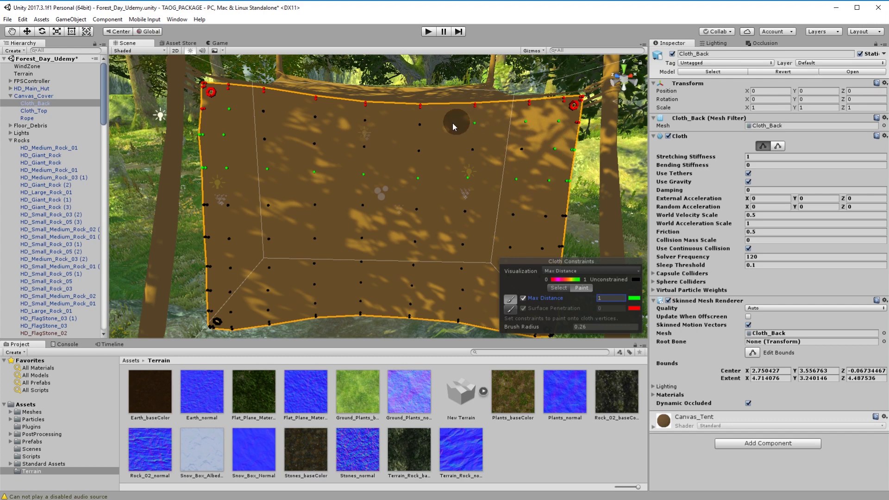
pyautogui.moveTo(257, 120)
pyautogui.mouseDown()
pyautogui.moveTo(302, 139)
pyautogui.moveTo(282, 149)
pyautogui.moveTo(548, 156)
pyautogui.moveTo(437, 159)
pyautogui.mouseUp()
pyautogui.keyDown('alt'); pyautogui.moveTo(272, 190); pyautogui.dragTo(305, 186); pyautogui.keyUp('alt')
pyautogui.keyDown('alt'); pyautogui.moveTo(496, 135); pyautogui.dragTo(478, 172); pyautogui.keyUp('alt')
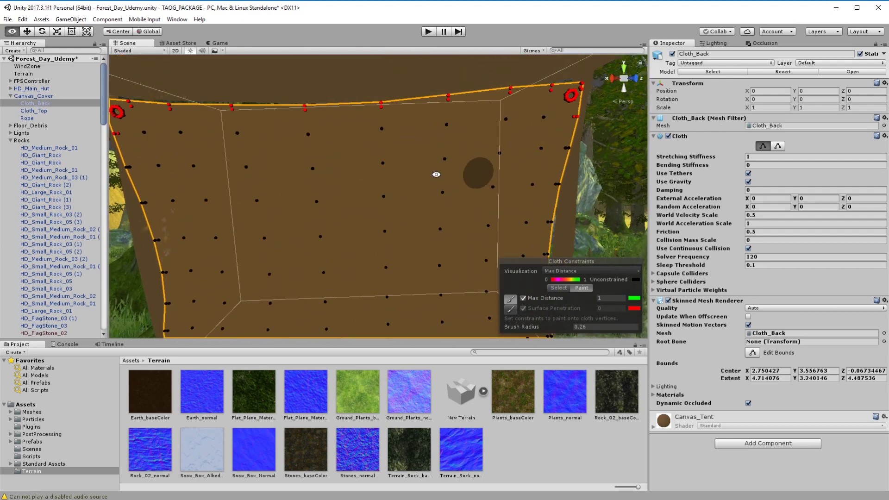
pyautogui.moveTo(148, 135)
pyautogui.mouseDown()
pyautogui.moveTo(132, 177)
pyautogui.moveTo(135, 199)
pyautogui.moveTo(260, 192)
pyautogui.mouseUp()
pyautogui.moveTo(376, 205)
pyautogui.mouseDown()
pyautogui.moveTo(495, 193)
pyautogui.moveTo(561, 169)
pyautogui.moveTo(556, 147)
pyautogui.moveTo(497, 134)
pyautogui.moveTo(181, 144)
pyautogui.moveTo(220, 166)
pyautogui.moveTo(392, 168)
pyautogui.moveTo(512, 157)
pyautogui.moveTo(376, 167)
pyautogui.mouseUp()
pyautogui.moveTo(322, 246)
pyautogui.mouseDown(button='middle')
pyautogui.moveTo(367, 227)
pyautogui.moveTo(366, 188)
pyautogui.moveTo(366, 196)
pyautogui.mouseUp(button='middle')
# Set the paint value to 2 and paint the left, right-edge and lower-left vertices
pyautogui.click(604, 296)
pyautogui.write('2')
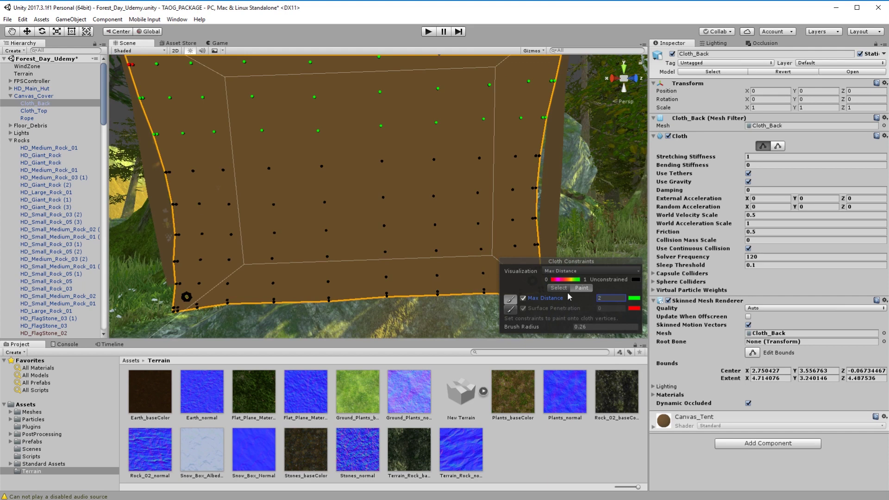
pyautogui.moveTo(175, 181)
pyautogui.mouseDown()
pyautogui.moveTo(211, 177)
pyautogui.moveTo(180, 197)
pyautogui.moveTo(186, 231)
pyautogui.moveTo(320, 231)
pyautogui.mouseUp()
pyautogui.moveTo(456, 226)
pyautogui.mouseDown()
pyautogui.moveTo(529, 222)
pyautogui.moveTo(531, 165)
pyautogui.moveTo(231, 176)
pyautogui.moveTo(179, 197)
pyautogui.moveTo(227, 208)
pyautogui.moveTo(538, 189)
pyautogui.moveTo(528, 167)
pyautogui.moveTo(398, 171)
pyautogui.mouseUp()
pyautogui.moveTo(193, 270)
pyautogui.mouseDown()
pyautogui.moveTo(185, 298)
pyautogui.moveTo(203, 278)
pyautogui.mouseUp()
# Paint the bottom vertex rows, finishing the remaining lower vertices at Max Distance 3
pyautogui.moveTo(207, 174); pyautogui.dragTo(287, 187, button='middle')
pyautogui.moveTo(287, 188)
pyautogui.mouseDown()
pyautogui.moveTo(229, 238)
pyautogui.moveTo(556, 224)
pyautogui.moveTo(476, 274)
pyautogui.mouseUp()
pyautogui.moveTo(320, 275)
pyautogui.mouseDown()
pyautogui.moveTo(178, 281)
pyautogui.moveTo(215, 266)
pyautogui.moveTo(551, 252)
pyautogui.mouseUp()
pyautogui.moveTo(224, 269)
pyautogui.keyDown('alt'); pyautogui.mouseDown()
pyautogui.moveTo(318, 258)
pyautogui.moveTo(621, 72)
pyautogui.moveTo(665, 278)
pyautogui.moveTo(465, 203)
pyautogui.mouseUp(); pyautogui.keyUp('alt')
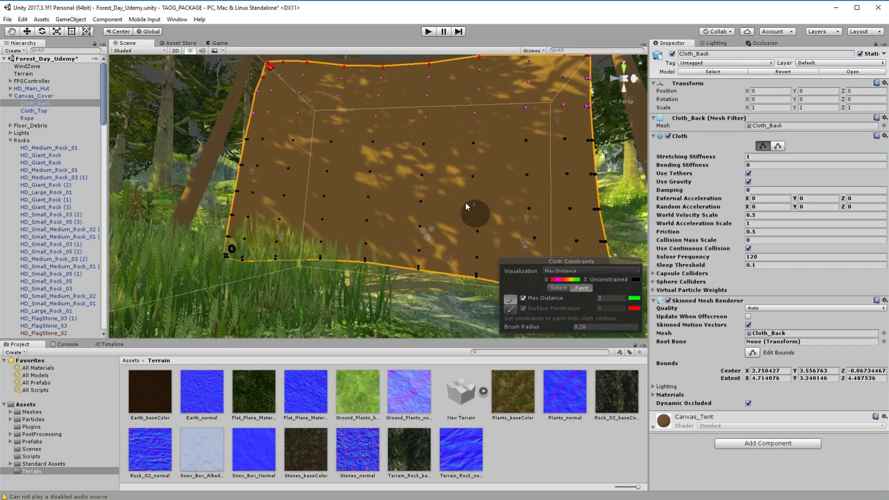
pyautogui.moveTo(252, 269)
pyautogui.keyDown('alt'); pyautogui.mouseDown()
pyautogui.moveTo(300, 322)
pyautogui.moveTo(229, 217)
pyautogui.moveTo(207, 224)
pyautogui.moveTo(284, 206)
pyautogui.moveTo(244, 239)
pyautogui.moveTo(408, 230)
pyautogui.moveTo(564, 248)
pyautogui.moveTo(532, 236)
pyautogui.moveTo(427, 234)
pyautogui.moveTo(559, 214)
pyautogui.moveTo(574, 195)
pyautogui.mouseUp(); pyautogui.keyUp('alt')
pyautogui.moveTo(439, 196)
pyautogui.mouseDown()
pyautogui.moveTo(197, 175)
pyautogui.moveTo(241, 194)
pyautogui.moveTo(569, 206)
pyautogui.moveTo(302, 176)
pyautogui.moveTo(571, 195)
pyautogui.moveTo(470, 204)
pyautogui.moveTo(538, 226)
pyautogui.mouseUp()
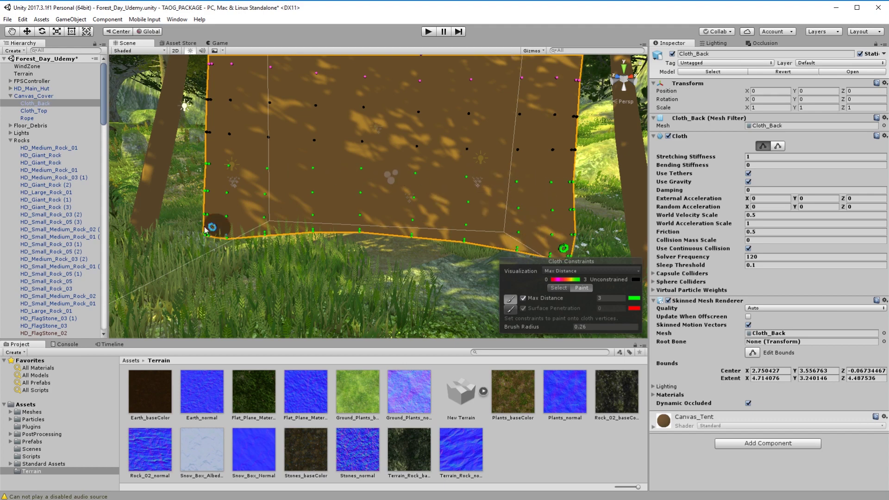
# Set Max Distance to 2 and paint the middle vertex rows from both sides of the cloth
pyautogui.click(567, 299)
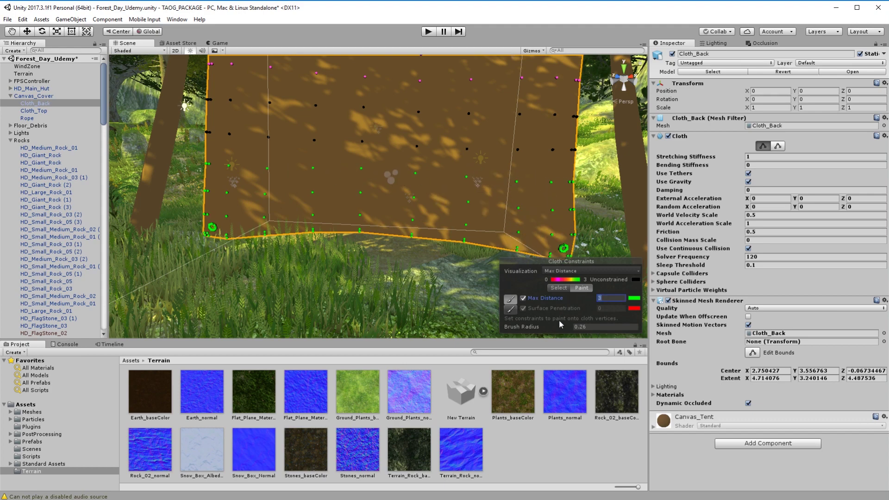
pyautogui.write('2')
pyautogui.moveTo(230, 99)
pyautogui.mouseDown()
pyautogui.moveTo(204, 99)
pyautogui.moveTo(290, 113)
pyautogui.moveTo(557, 121)
pyautogui.moveTo(577, 130)
pyautogui.moveTo(536, 150)
pyautogui.moveTo(409, 149)
pyautogui.mouseUp()
pyautogui.moveTo(292, 139)
pyautogui.keyDown('alt'); pyautogui.mouseDown()
pyautogui.moveTo(424, 175)
pyautogui.moveTo(166, 158)
pyautogui.moveTo(111, 145)
pyautogui.moveTo(198, 103)
pyautogui.moveTo(32, 147)
pyautogui.moveTo(121, 141)
pyautogui.mouseUp(); pyautogui.keyUp('alt')
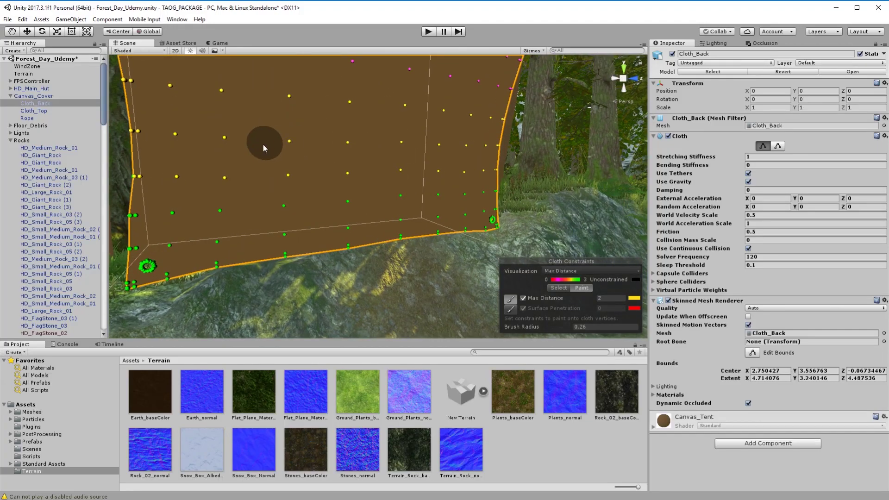
pyautogui.keyDown('alt'); pyautogui.moveTo(186, 179); pyautogui.dragTo(579, 208); pyautogui.keyUp('alt')
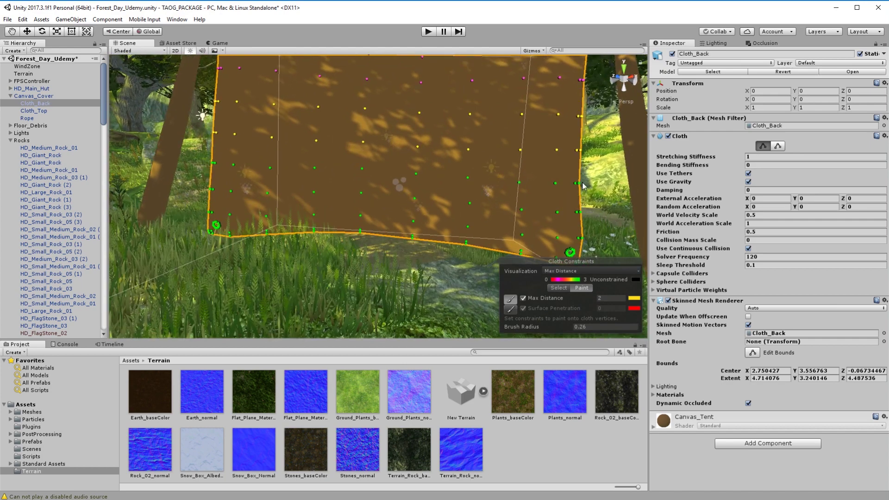
pyautogui.moveTo(418, 179)
pyautogui.mouseDown()
pyautogui.moveTo(217, 164)
pyautogui.moveTo(422, 177)
pyautogui.moveTo(585, 160)
pyautogui.mouseUp()
pyautogui.moveTo(217, 127)
pyautogui.keyDown('alt'); pyautogui.mouseDown()
pyautogui.moveTo(280, 173)
pyautogui.moveTo(389, 203)
pyautogui.moveTo(285, 217)
pyautogui.moveTo(129, 201)
pyautogui.moveTo(139, 211)
pyautogui.mouseUp(); pyautogui.keyUp('alt')
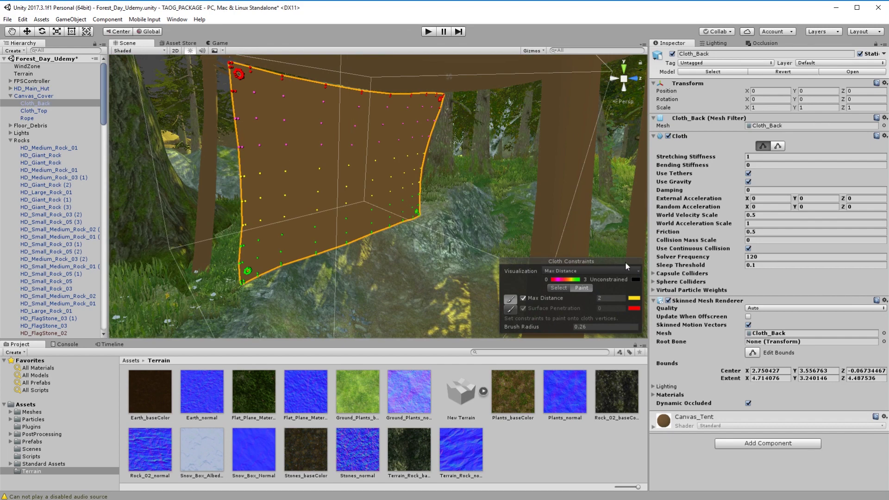
# Turn Edit Constraints off and orbit to view Cloth_Back draping as plain canvas
pyautogui.click(764, 147)
pyautogui.click(762, 147)
pyautogui.click(763, 147)
pyautogui.keyDown('alt'); pyautogui.moveTo(497, 274); pyautogui.dragTo(491, 250); pyautogui.keyUp('alt')
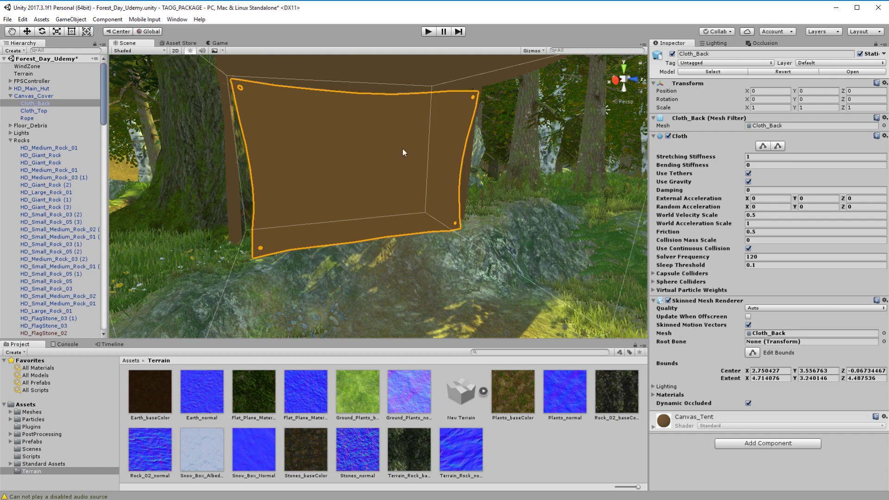
pyautogui.keyDown('alt'); pyautogui.moveTo(464, 180); pyautogui.dragTo(512, 258); pyautogui.keyUp('alt')
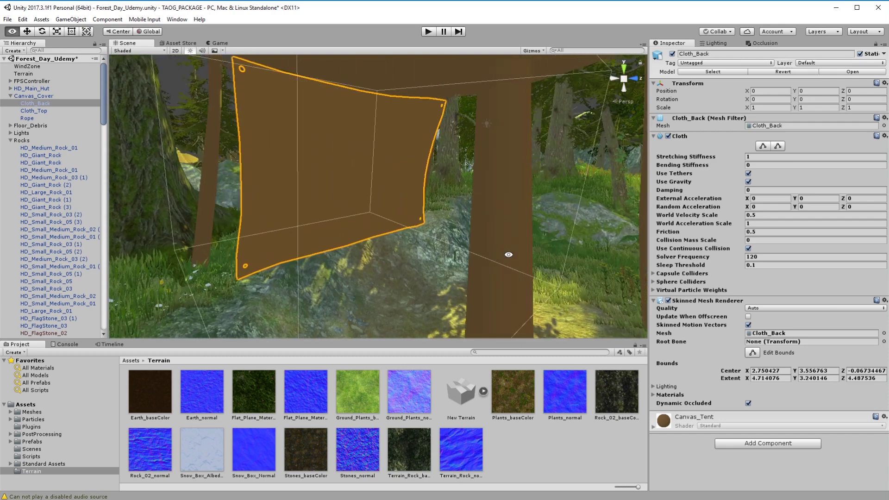
pyautogui.keyDown('alt'); pyautogui.moveTo(464, 238); pyautogui.dragTo(423, 264); pyautogui.keyUp('alt')
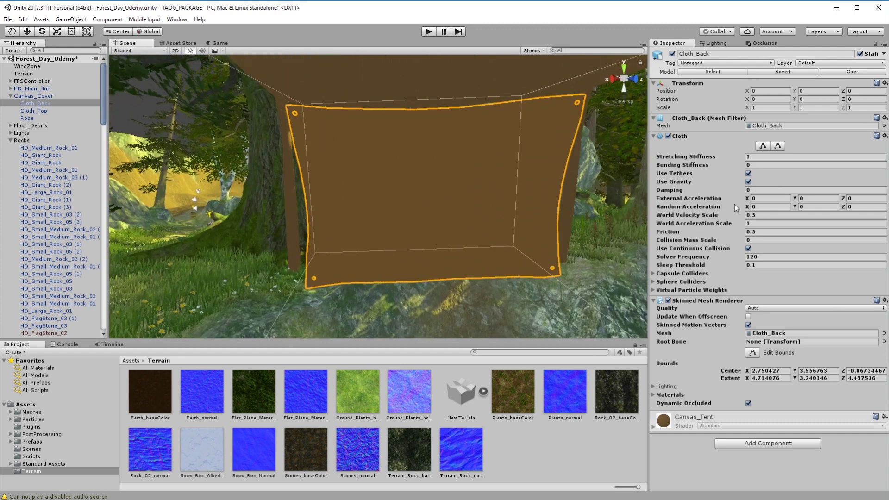
# Set the cloth's External Acceleration X to -3 and Random Acceleration X to 3
pyautogui.click(766, 200)
pyautogui.write('-3')
pyautogui.press('Tab')
pyautogui.press('Tab')
pyautogui.keyDown('alt'); pyautogui.moveTo(469, 273); pyautogui.dragTo(637, 293); pyautogui.keyUp('alt')
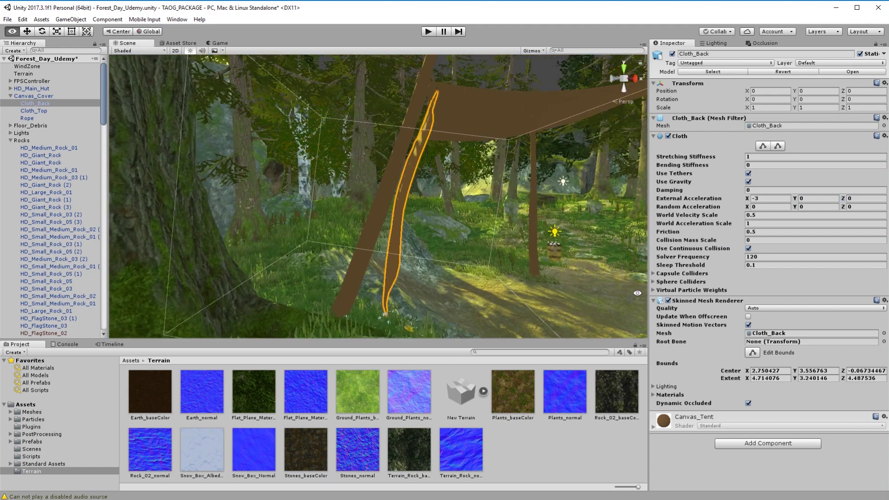
pyautogui.keyDown('alt'); pyautogui.moveTo(521, 256); pyautogui.dragTo(295, 277); pyautogui.keyUp('alt')
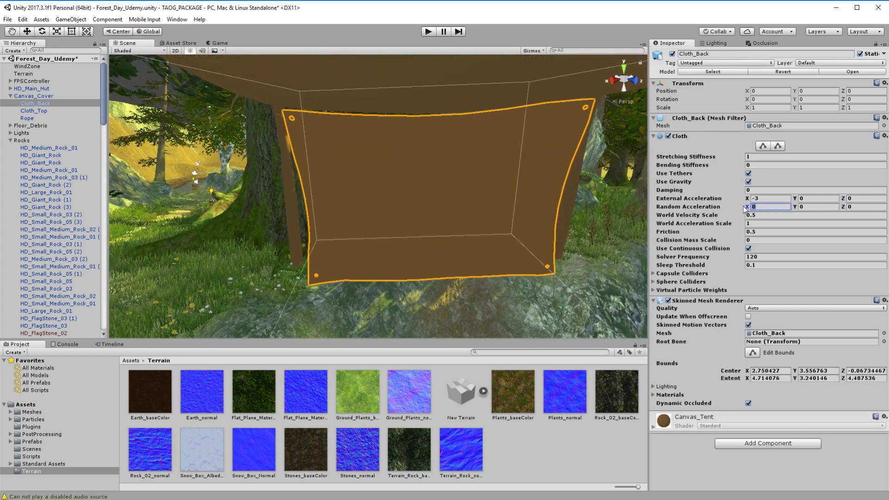
pyautogui.write('3')
pyautogui.press('Tab')
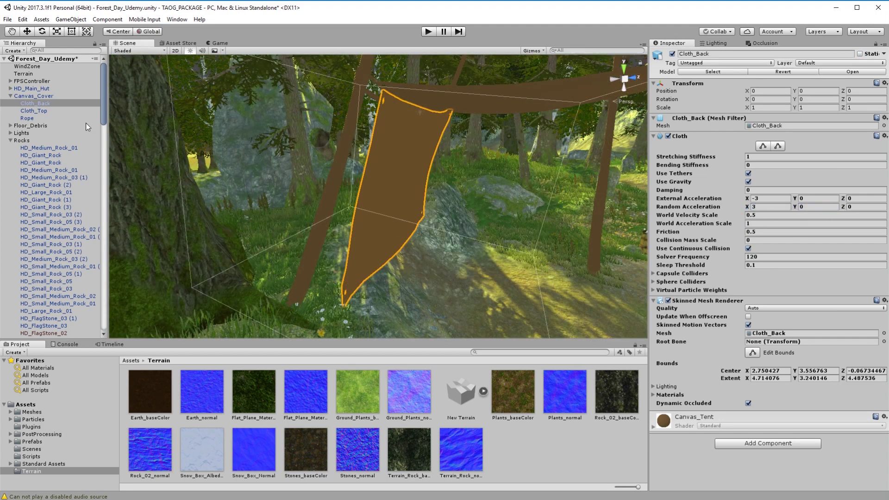
pyautogui.click(46, 104)
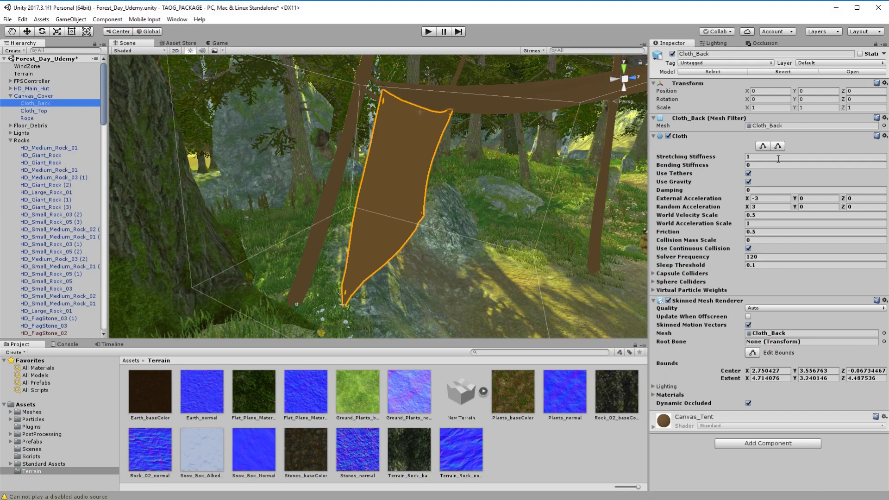
pyautogui.click(468, 99)
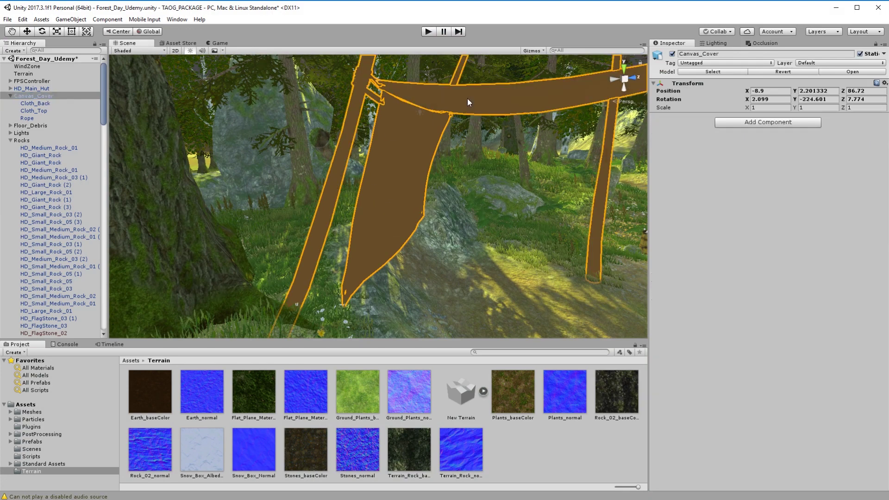
pyautogui.click(331, 188)
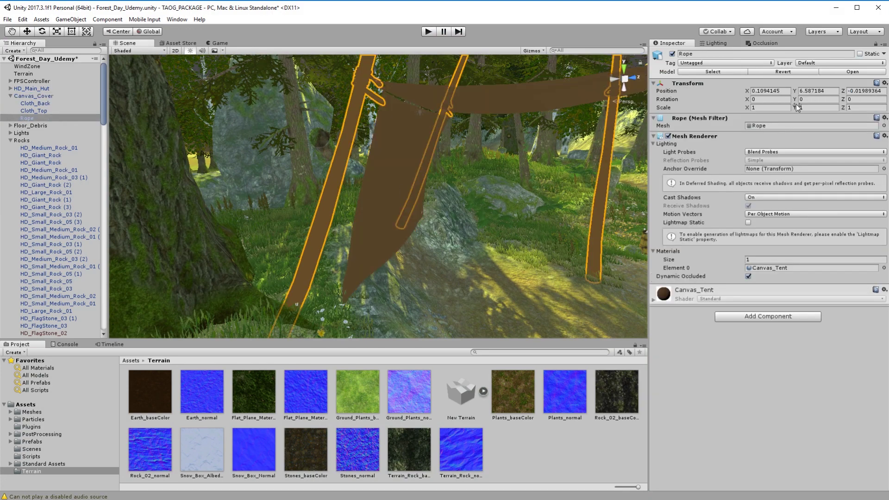
pyautogui.click(518, 99)
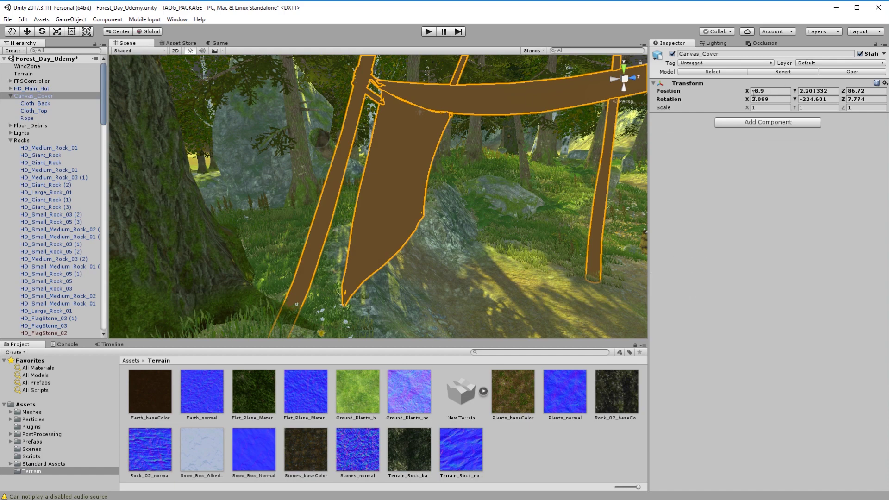
pyautogui.click(42, 112)
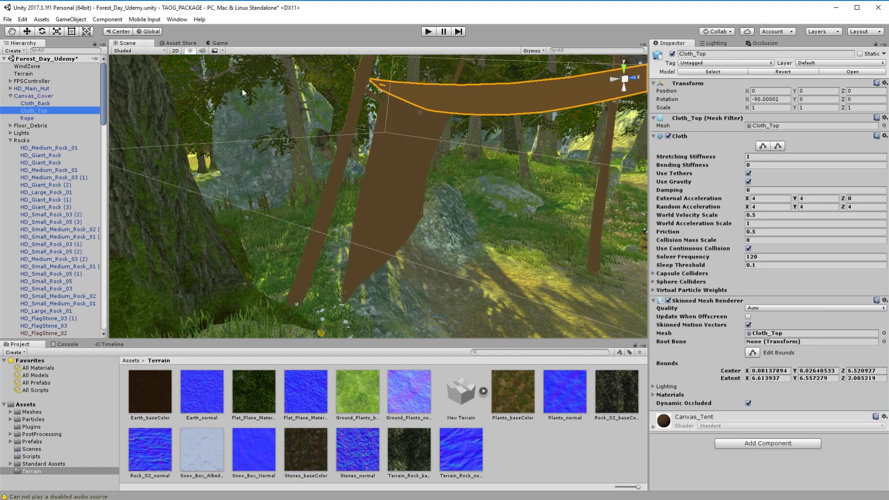
pyautogui.click(35, 104)
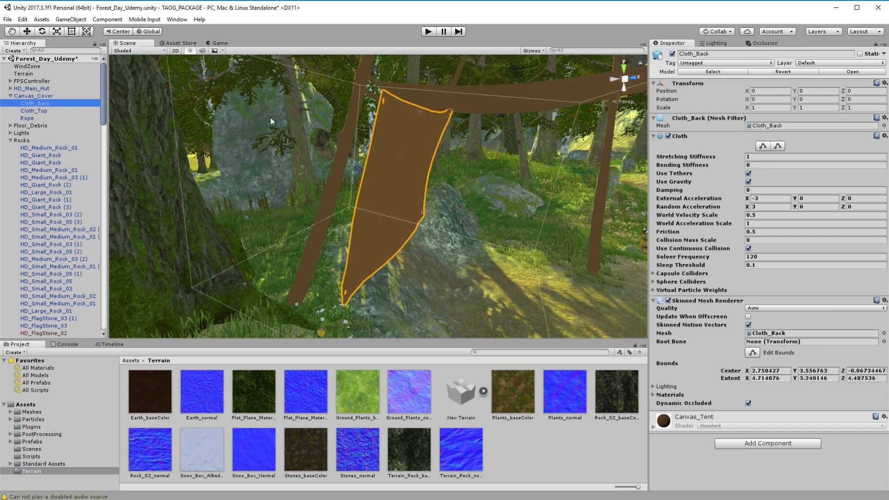
# Enter Play mode to watch the wind-driven canvas cover simulate on the tent frame
pyautogui.click(427, 32)
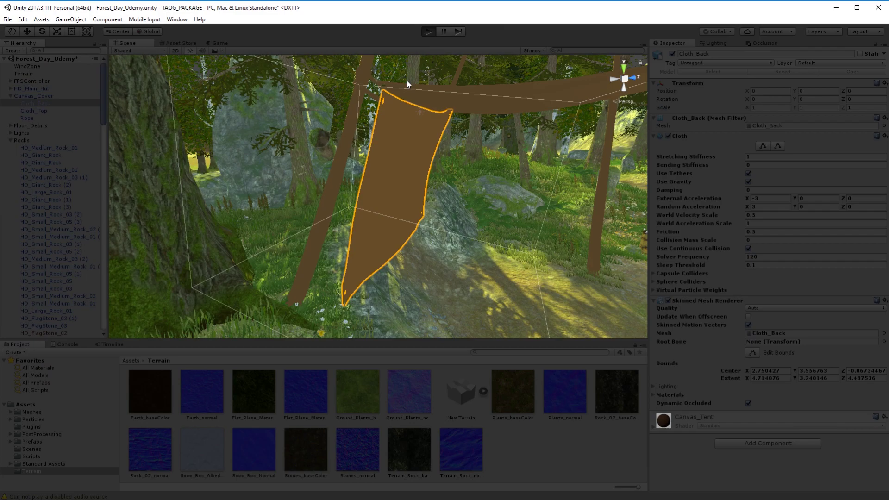